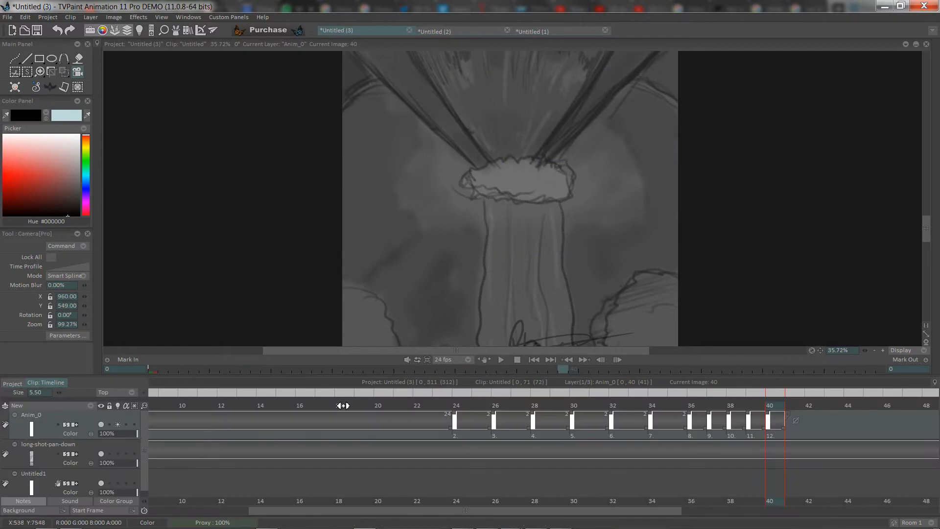
# - Preview the playback of the whole two-clip project from the storyboard view and stop it
pyautogui.click(496, 361)
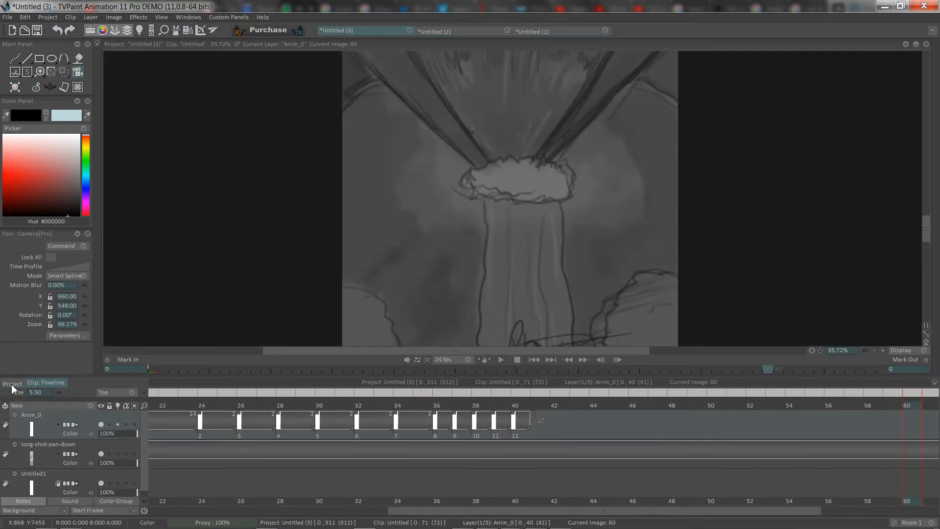
pyautogui.click(10, 385)
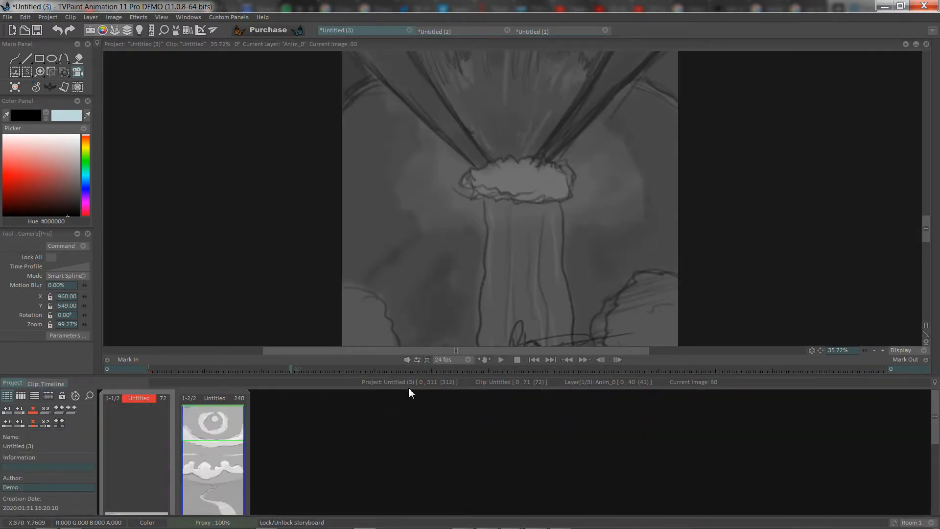
pyautogui.click(501, 360)
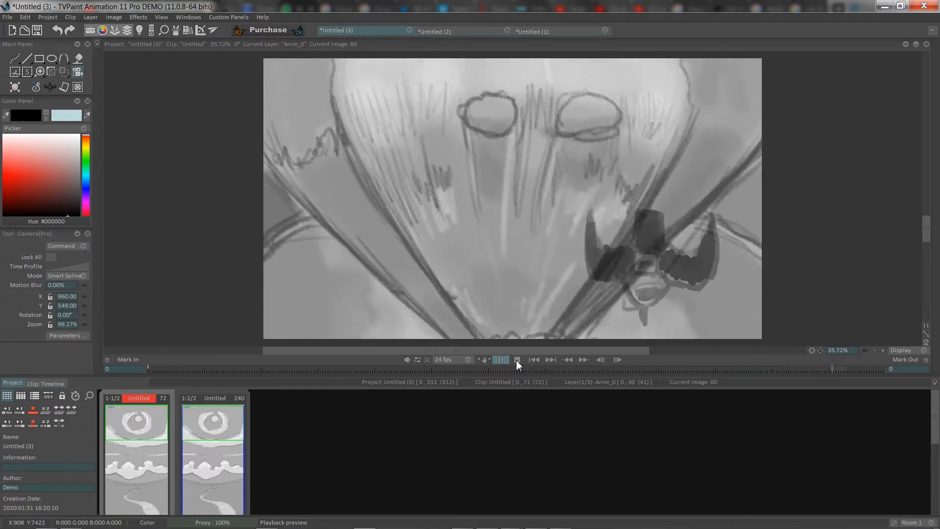
pyautogui.click(516, 360)
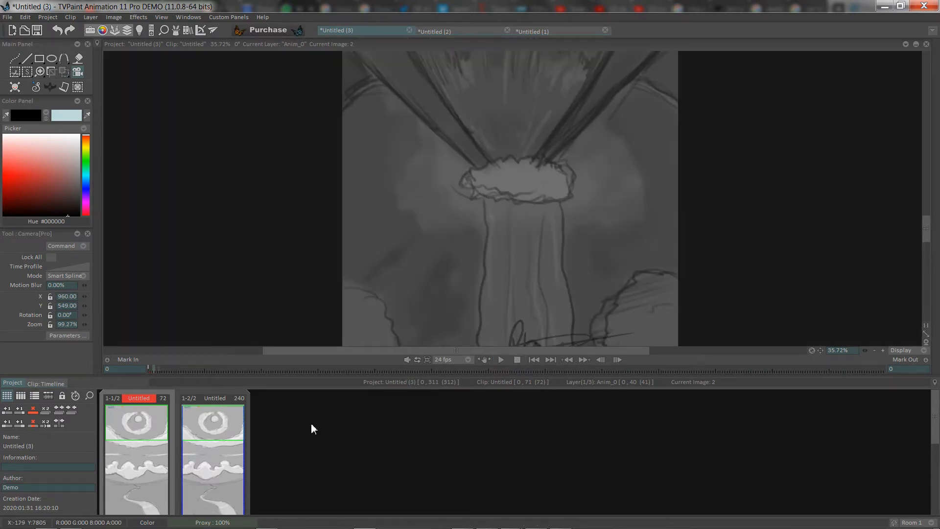
# - Open the second storyboard clip and show its camera Time/Position profile with the timeline at frame 0
pyautogui.doubleClick(213, 430)
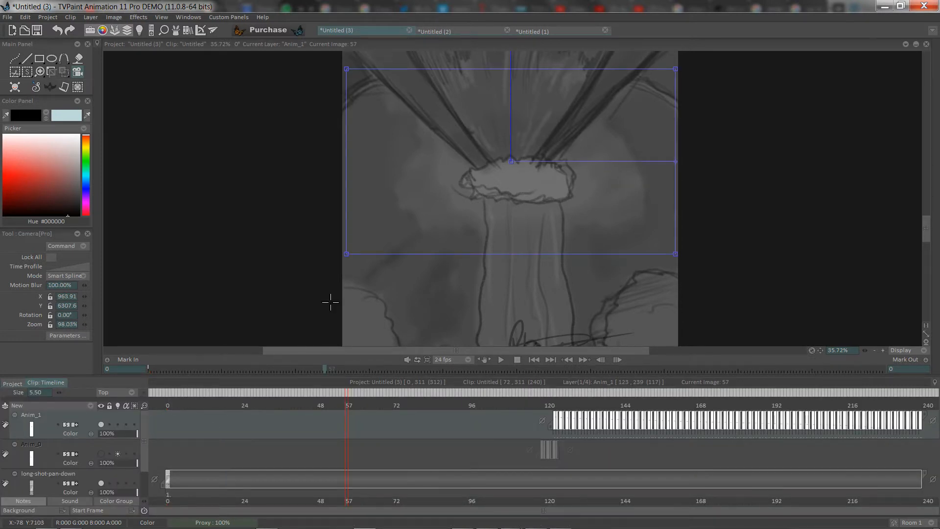
pyautogui.moveTo(926, 226)
pyautogui.mouseDown()
pyautogui.moveTo(930, 134)
pyautogui.moveTo(919, 244)
pyautogui.moveTo(919, 213)
pyautogui.mouseUp()
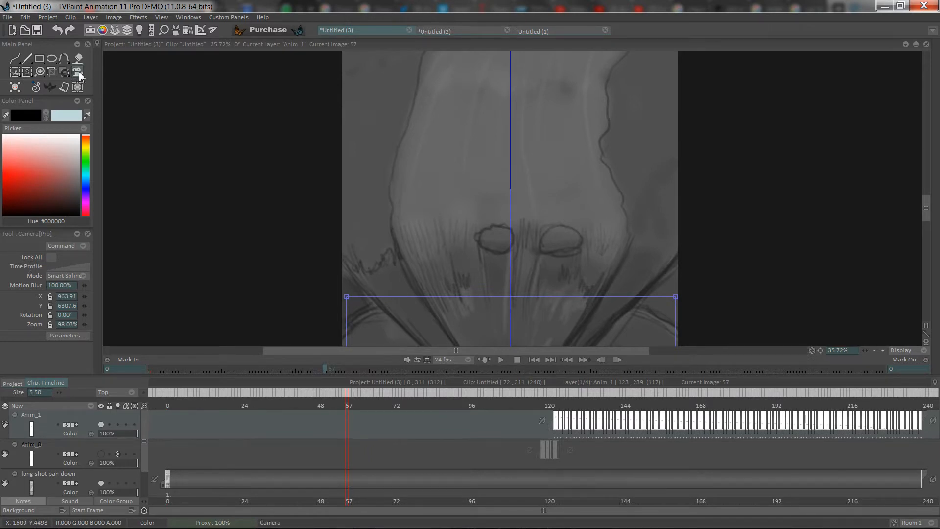
pyautogui.click(57, 266)
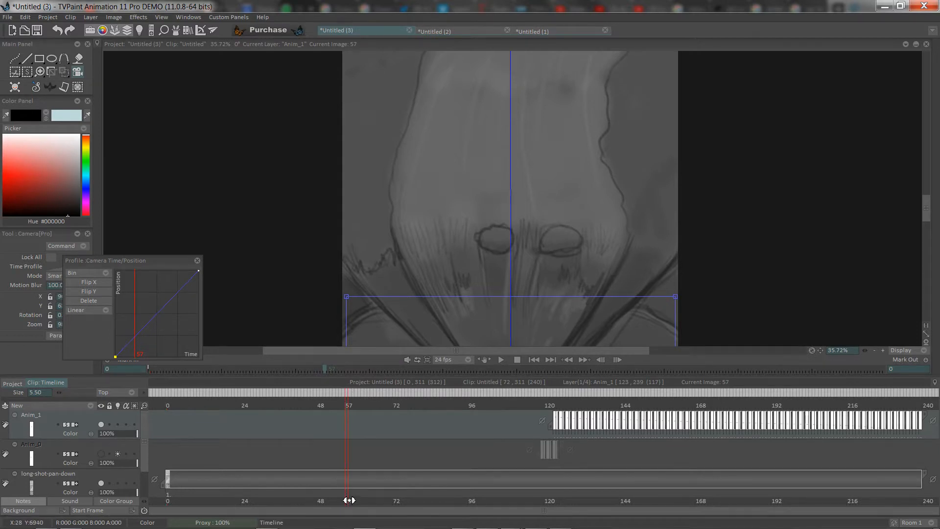
pyautogui.moveTo(349, 503); pyautogui.dragTo(126, 507)
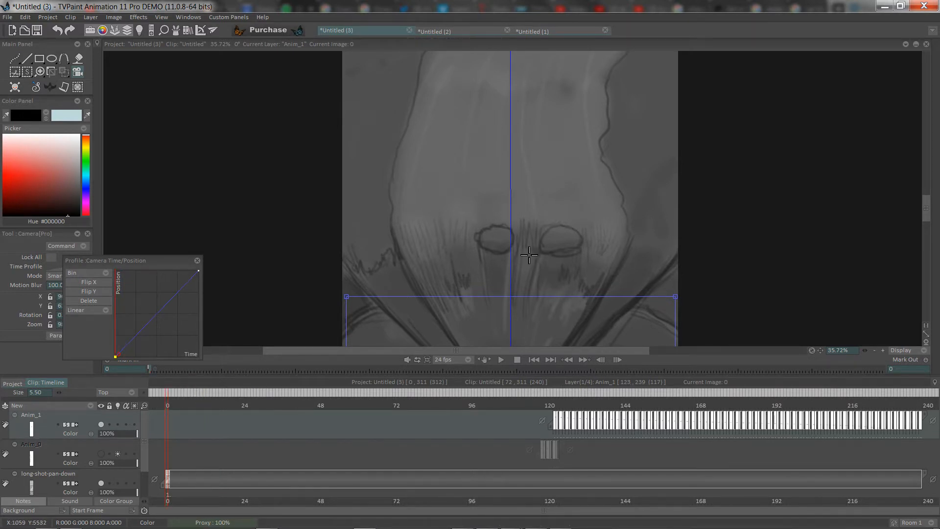
pyautogui.click(874, 351)
pyautogui.click(875, 350)
pyautogui.click(875, 350)
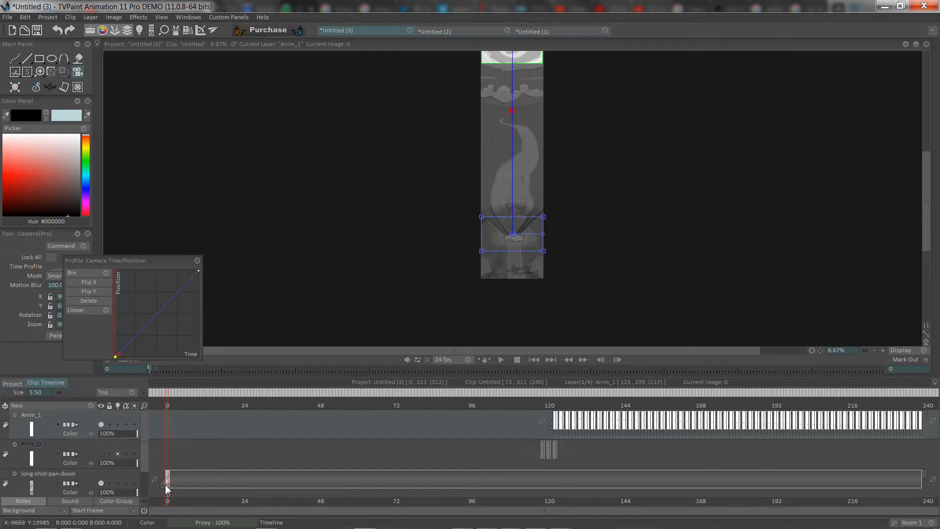
pyautogui.moveTo(170, 505); pyautogui.dragTo(134, 525)
pyautogui.moveTo(933, 230)
pyautogui.mouseDown()
pyautogui.moveTo(926, 210)
pyautogui.moveTo(929, 220)
pyautogui.mouseUp()
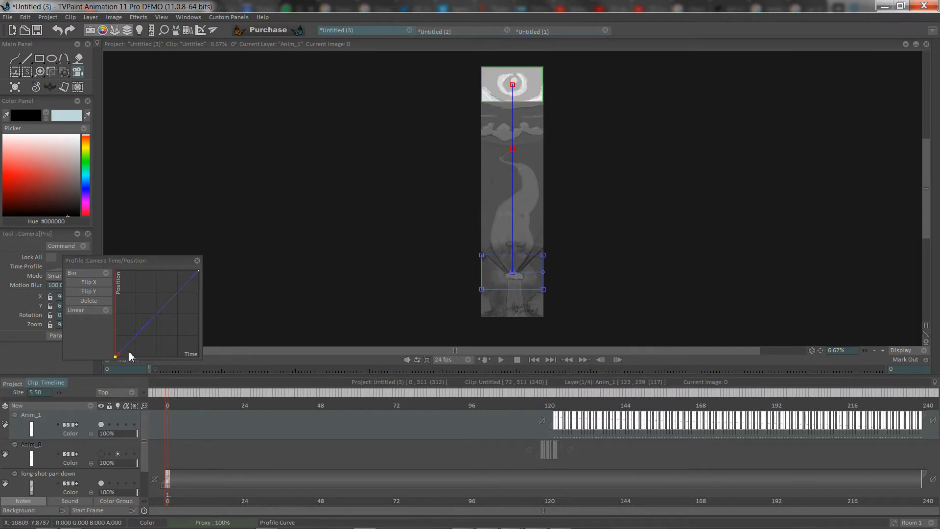
# - Try bending the linear camera profile with two extra points, check frame 125, and delete both points
pyautogui.click(101, 309)
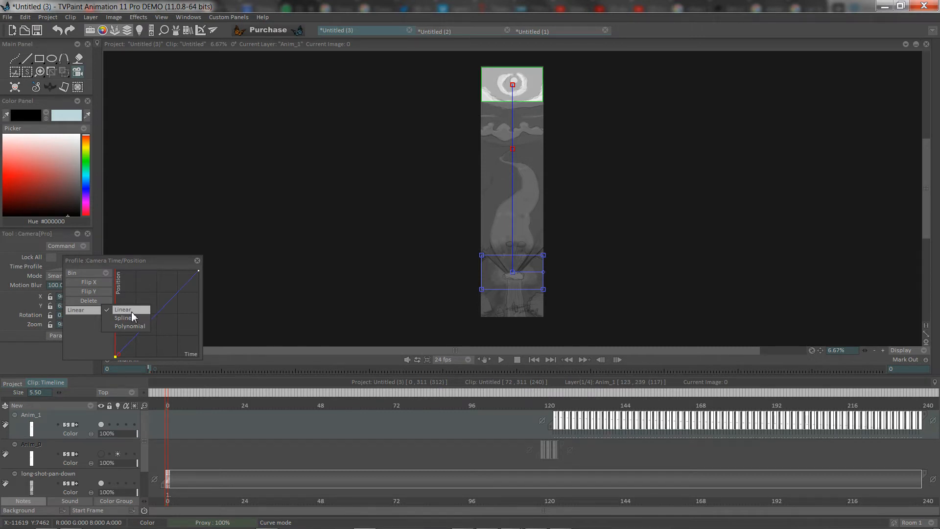
pyautogui.click(159, 320)
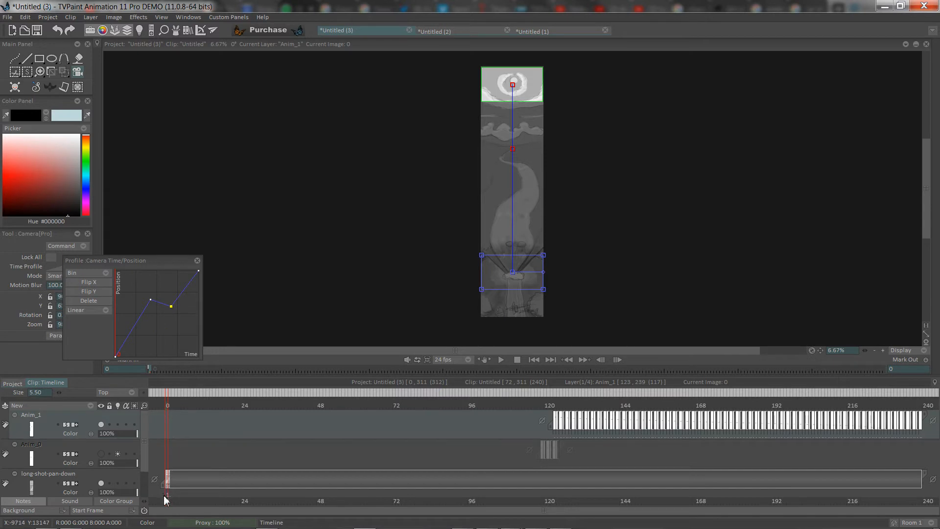
pyautogui.moveTo(170, 505); pyautogui.dragTo(562, 505)
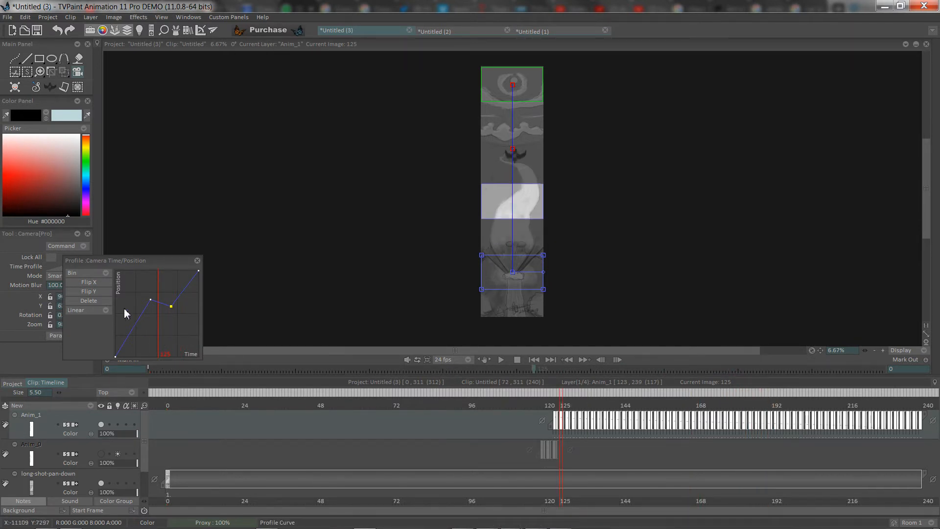
pyautogui.click(101, 299)
pyautogui.click(101, 299)
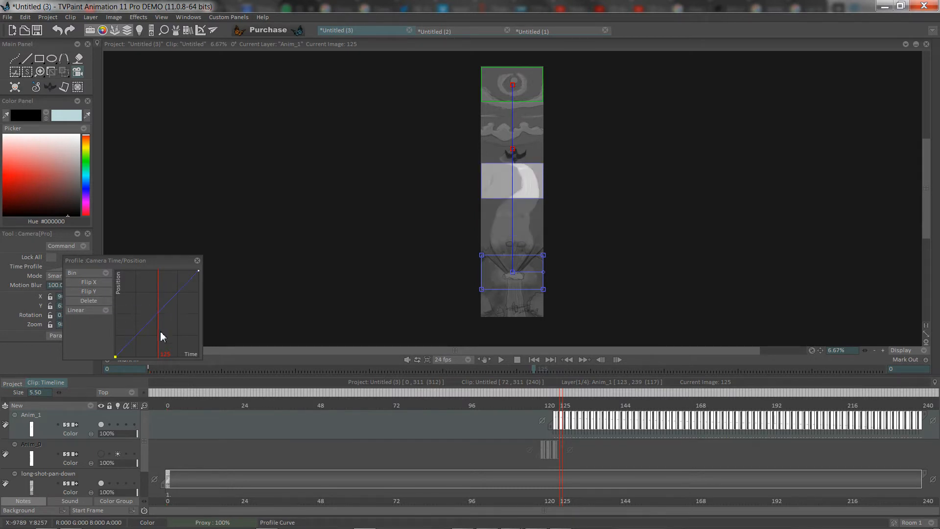
# - Switch the camera profile curve to Polynomial and add a low point near its start to ease in the pan
pyautogui.click(107, 311)
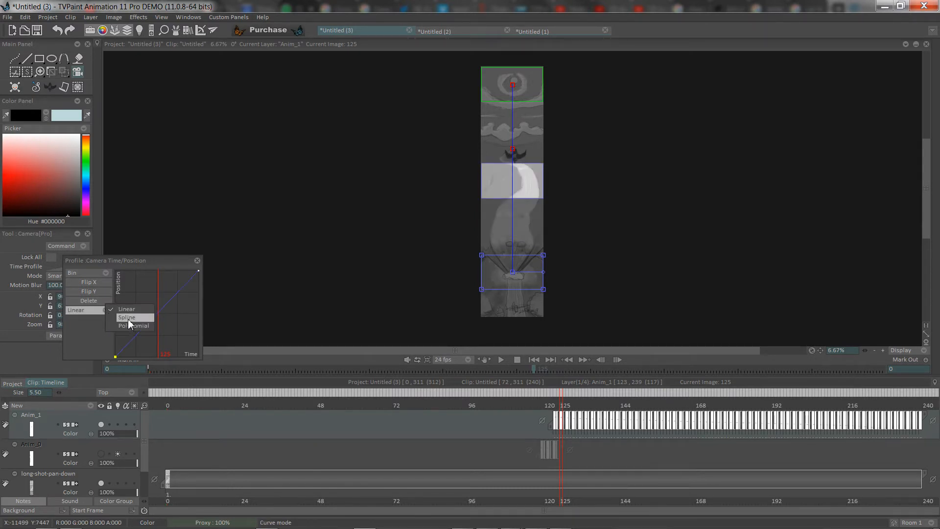
pyautogui.click(126, 318)
pyautogui.click(107, 310)
pyautogui.click(125, 327)
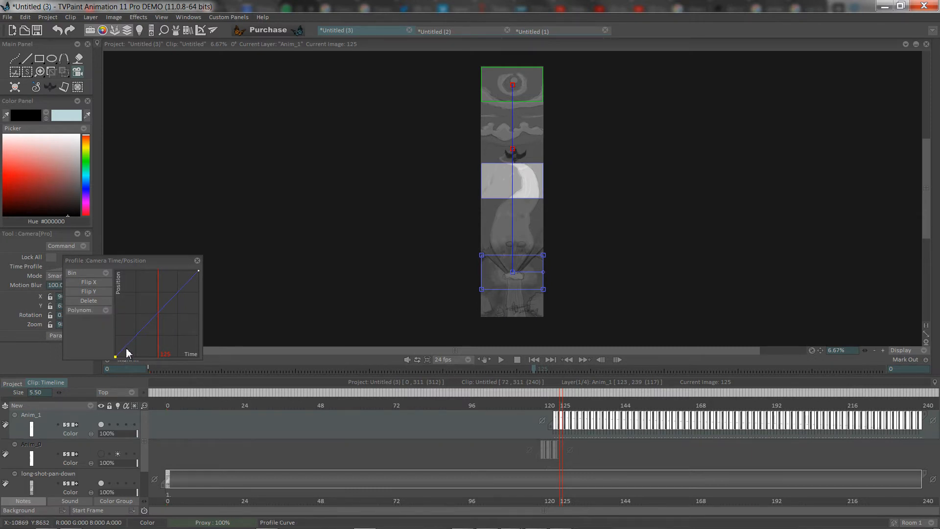
pyautogui.moveTo(128, 349); pyautogui.dragTo(121, 361)
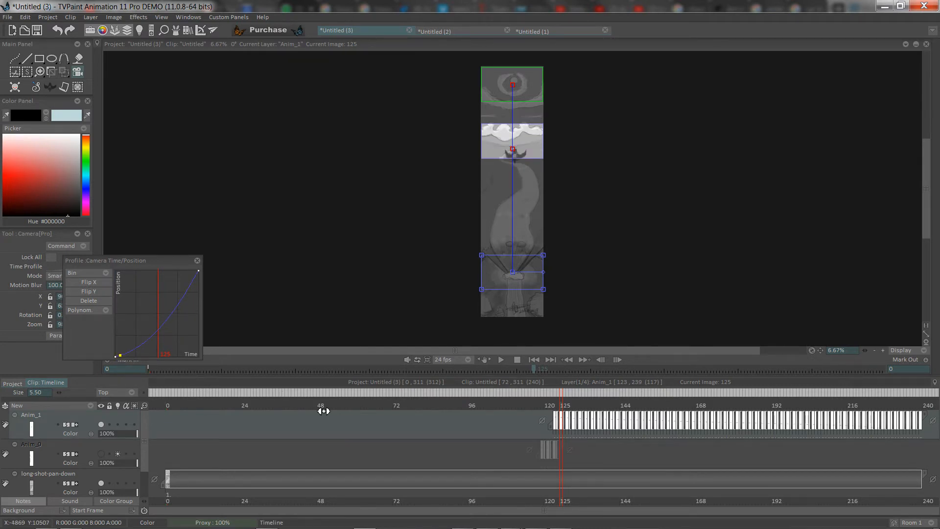
# - Add a point at the middle of the camera profile and raise it while checking the framing at frames 122 and 125
pyautogui.moveTo(563, 505)
pyautogui.mouseDown()
pyautogui.moveTo(132, 514)
pyautogui.moveTo(573, 509)
pyautogui.moveTo(553, 512)
pyautogui.mouseUp()
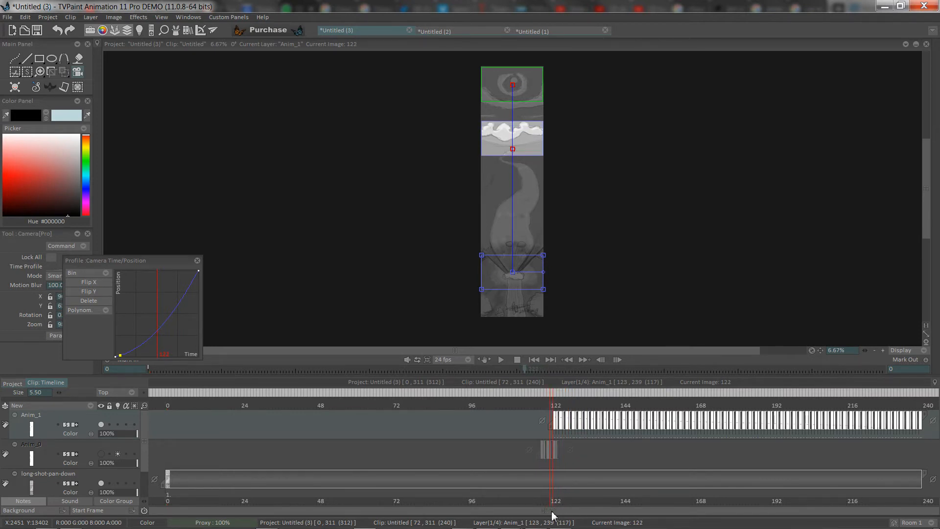
pyautogui.moveTo(158, 332); pyautogui.dragTo(159, 315)
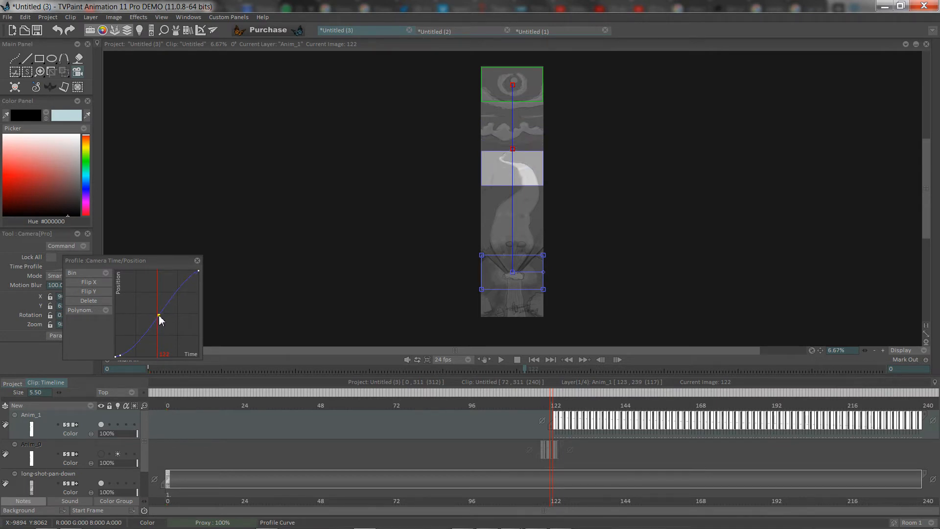
pyautogui.click(558, 505)
pyautogui.click(554, 504)
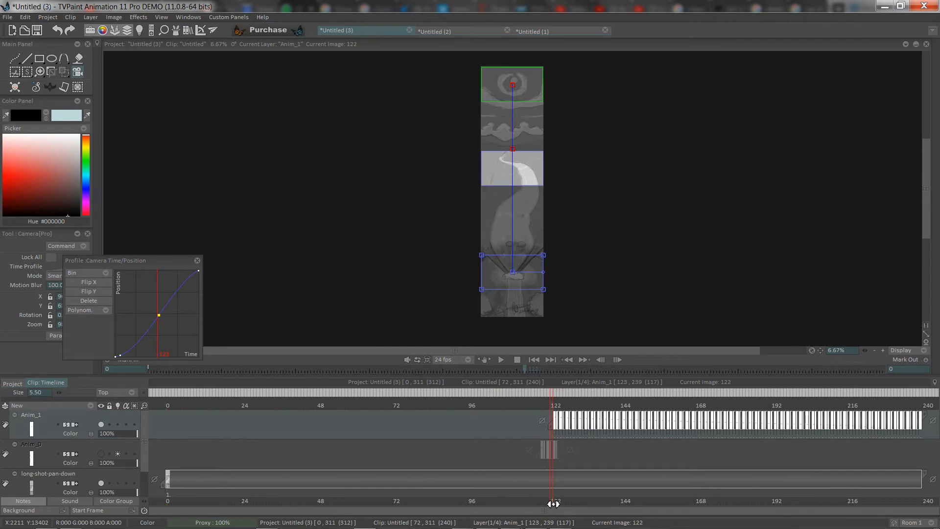
pyautogui.click(560, 505)
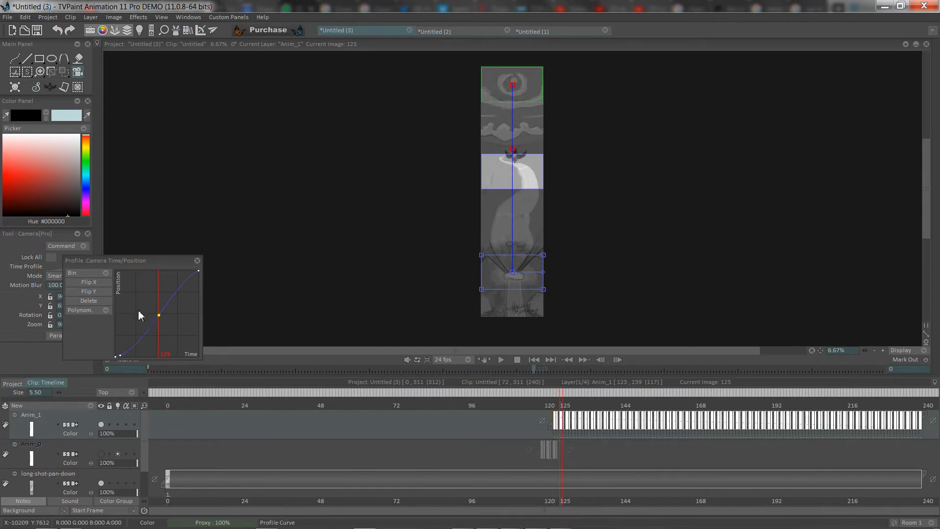
pyautogui.moveTo(161, 321); pyautogui.dragTo(160, 311)
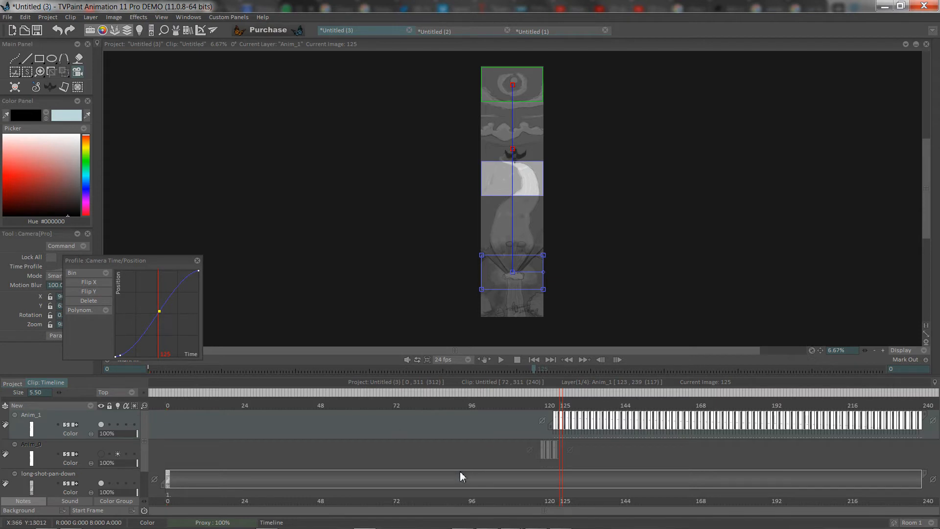
# - Add a profile point near frame 170 so the camera frames the flying character, and check the pan up to frame 224
pyautogui.moveTo(563, 505)
pyautogui.mouseDown()
pyautogui.moveTo(731, 525)
pyautogui.moveTo(691, 523)
pyautogui.moveTo(705, 524)
pyautogui.mouseUp()
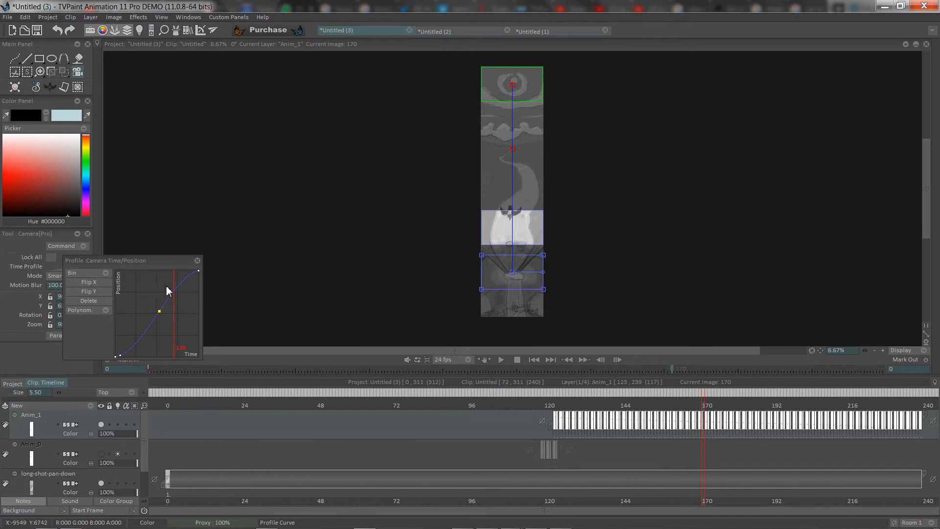
pyautogui.moveTo(175, 289); pyautogui.dragTo(177, 292)
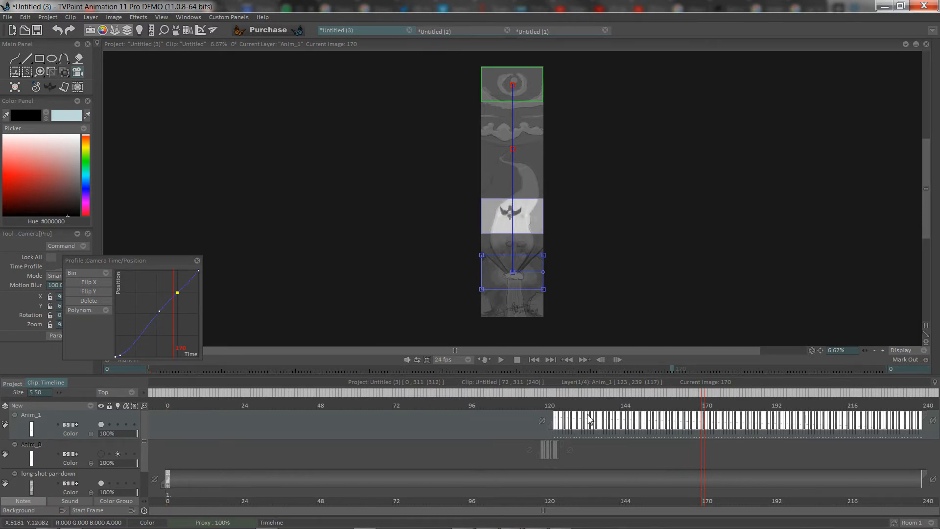
pyautogui.moveTo(707, 505); pyautogui.dragTo(777, 514)
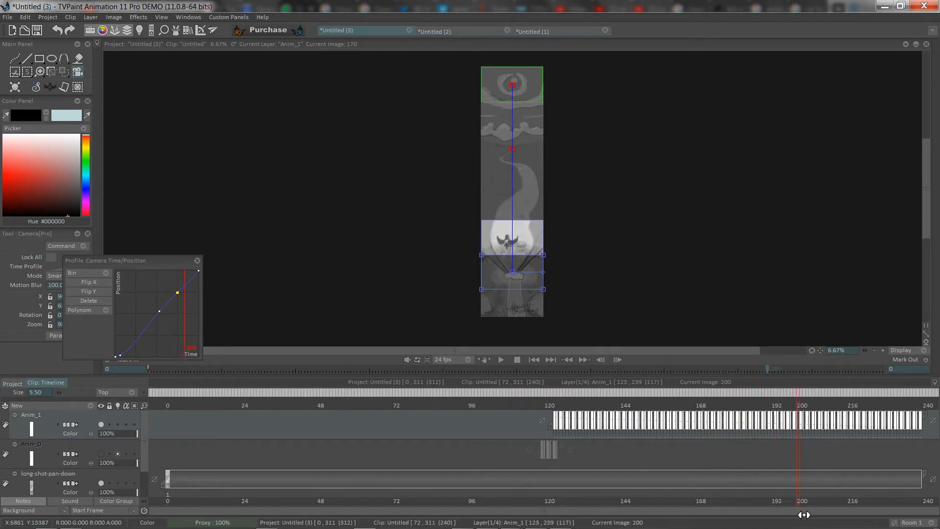
pyautogui.moveTo(804, 515)
pyautogui.mouseDown()
pyautogui.moveTo(888, 523)
pyautogui.moveTo(833, 523)
pyautogui.moveTo(874, 523)
pyautogui.mouseUp()
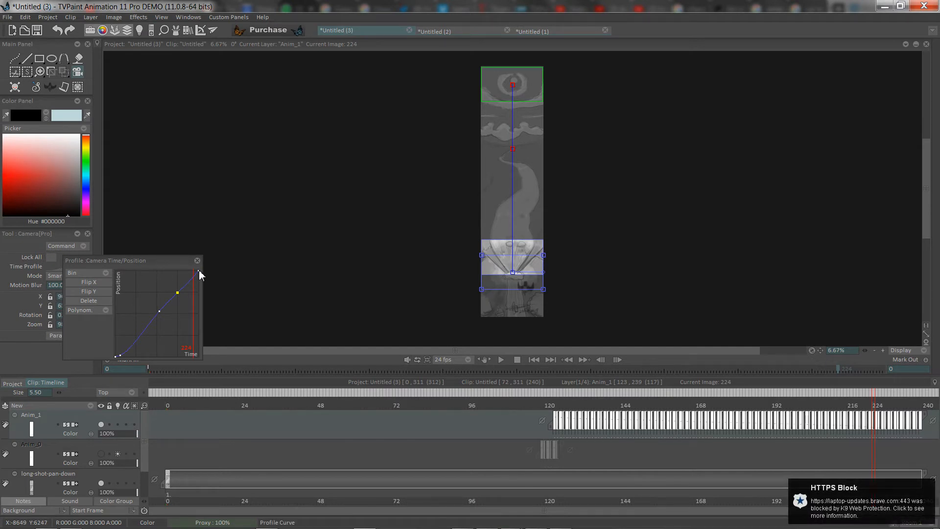
# - Add a point just before the end of the profile, keeping the end point at full position for frame 239
pyautogui.moveTo(199, 270); pyautogui.dragTo(203, 283)
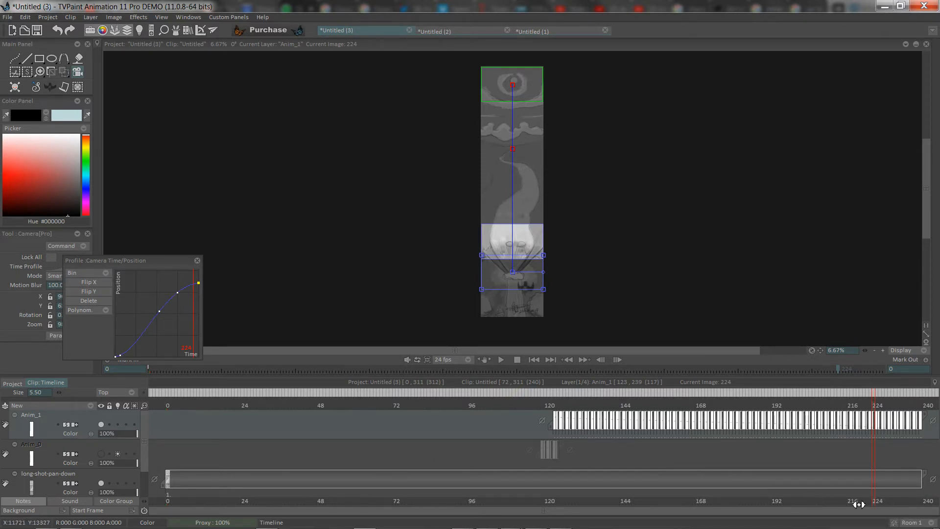
pyautogui.moveTo(875, 506); pyautogui.dragTo(854, 524)
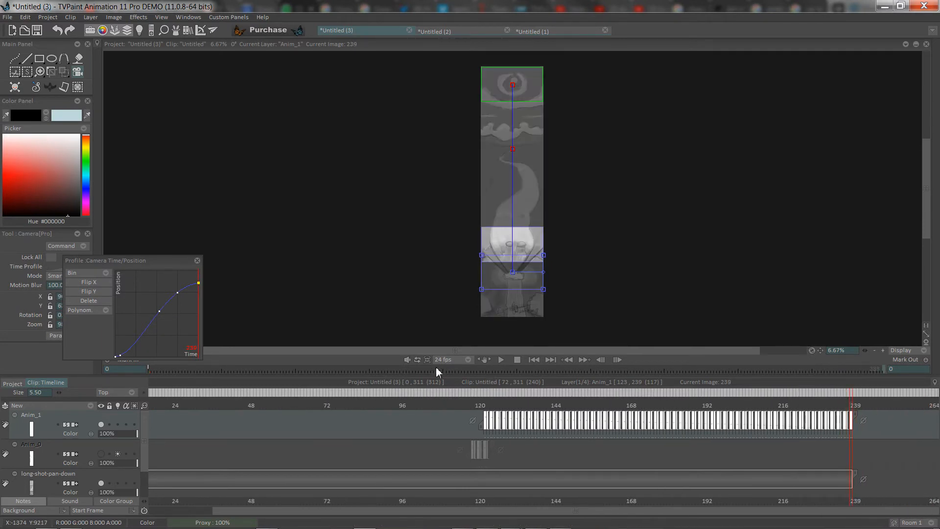
pyautogui.moveTo(198, 282); pyautogui.dragTo(209, 276)
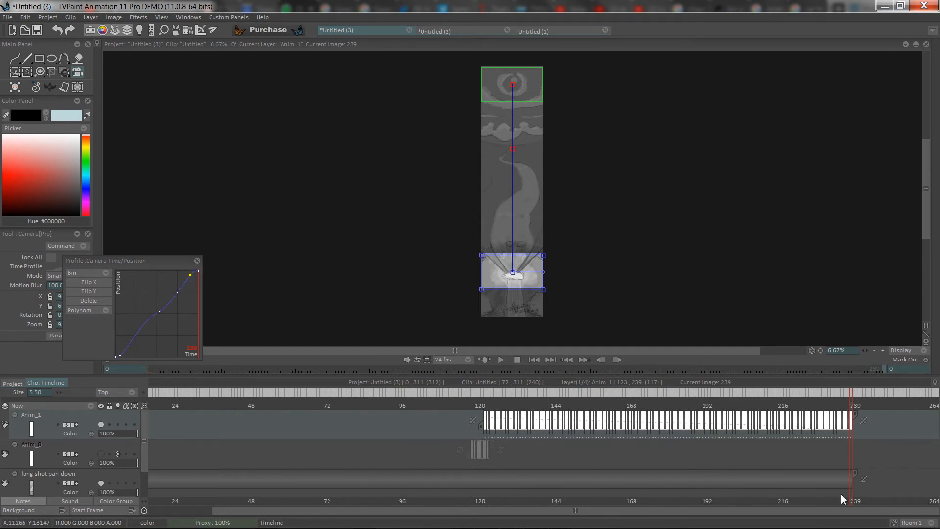
# - Play back the clip from frame 0 to review the retimed camera pan, and stop the playback
pyautogui.moveTo(852, 503); pyautogui.dragTo(85, 509)
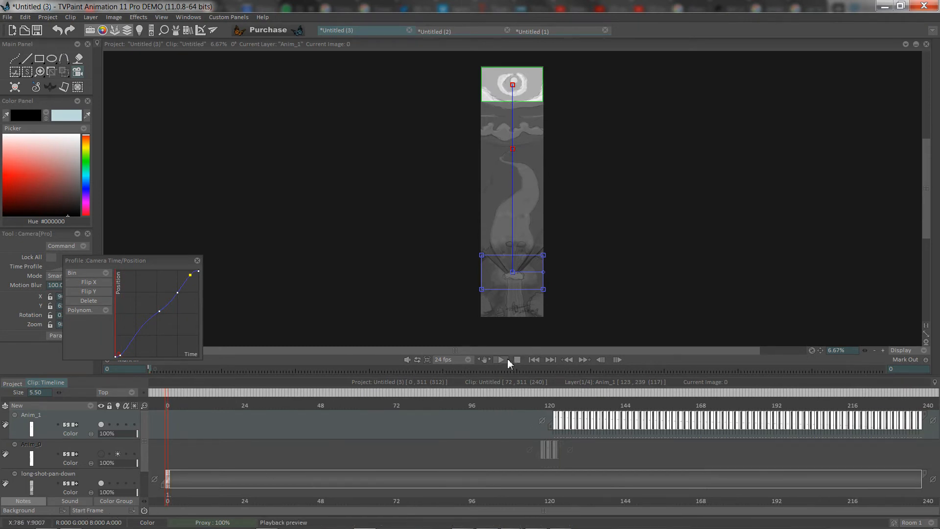
pyautogui.click(501, 359)
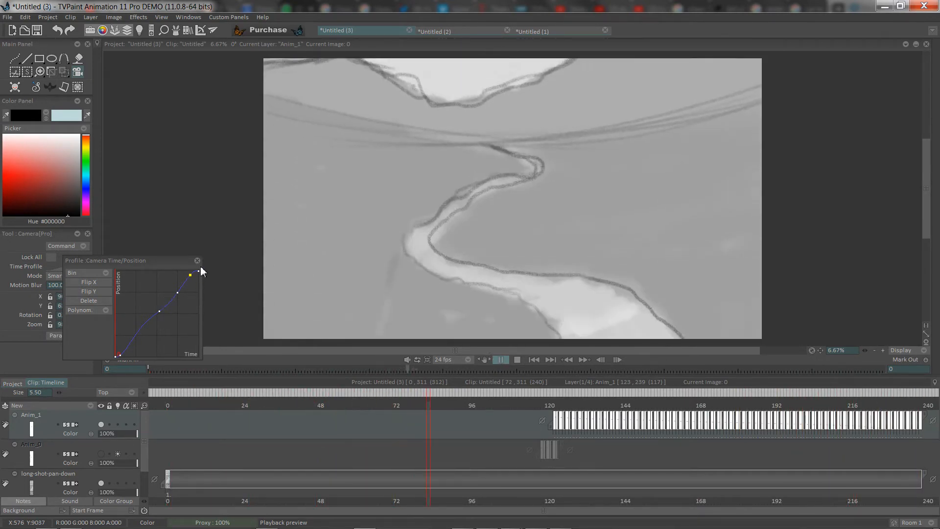
pyautogui.click(199, 272)
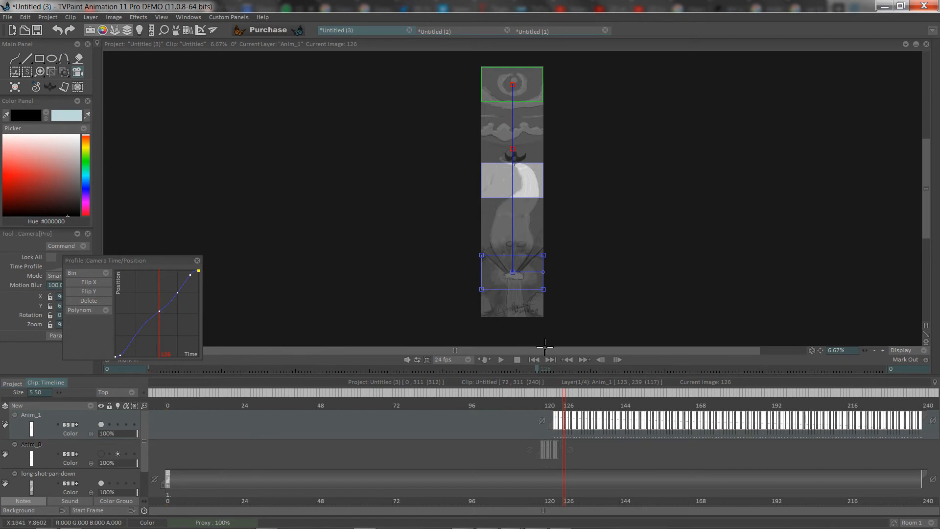
pyautogui.click(502, 359)
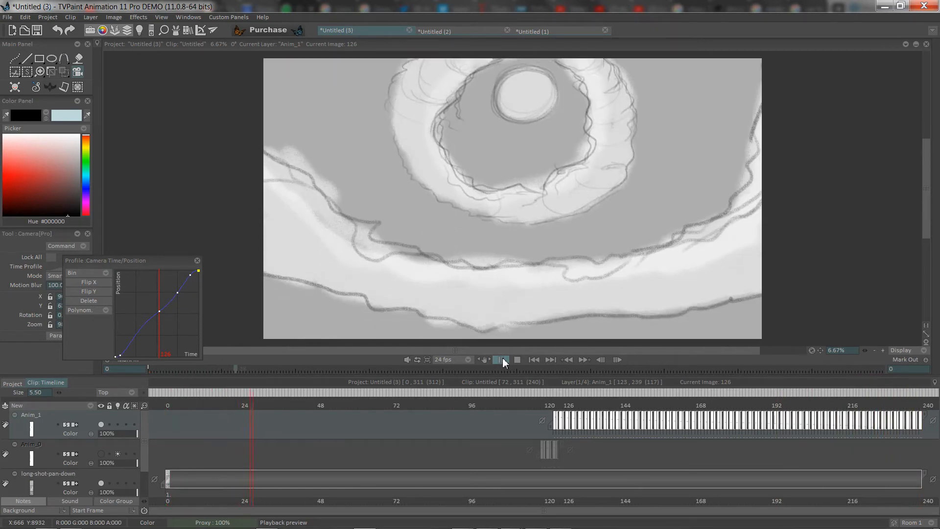
pyautogui.click(517, 360)
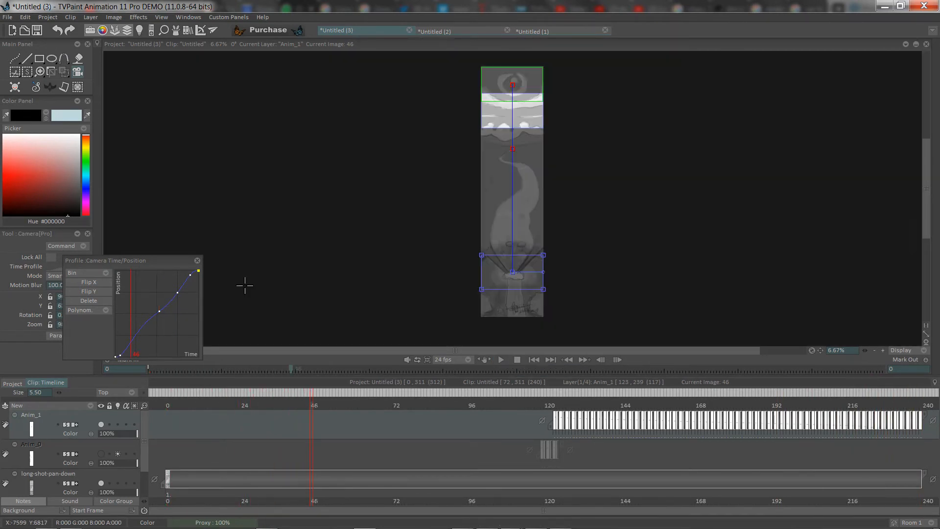
# - Save the current camera profile to the profile bin as "Smooth Bird Flight" and check for it among the bin presets
pyautogui.click(104, 273)
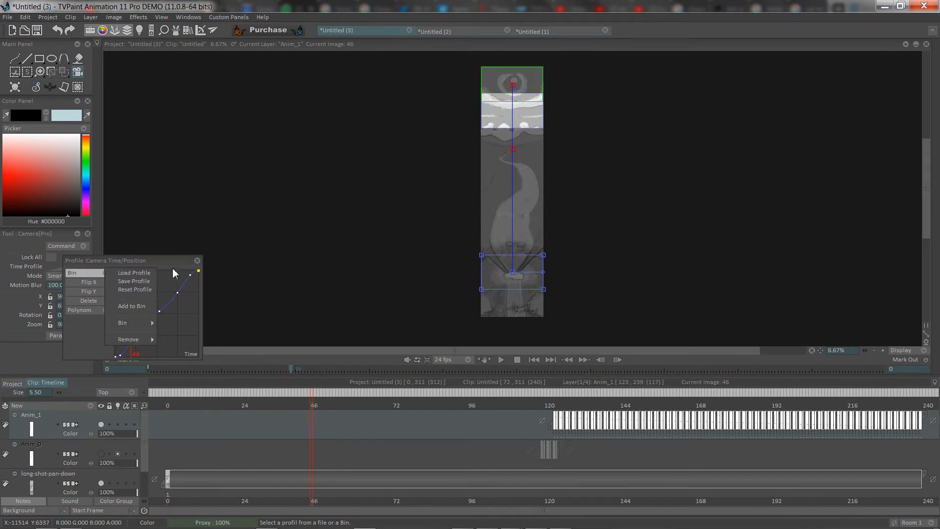
pyautogui.click(197, 277)
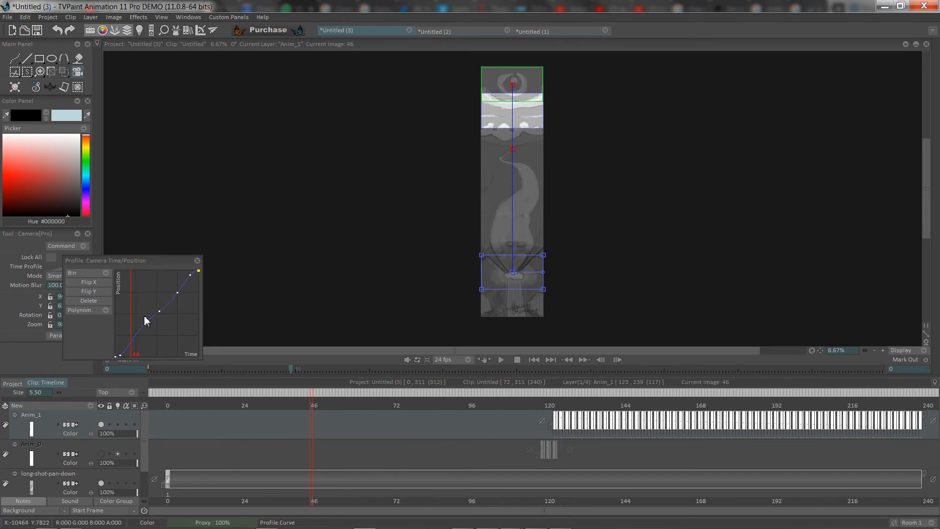
pyautogui.click(107, 272)
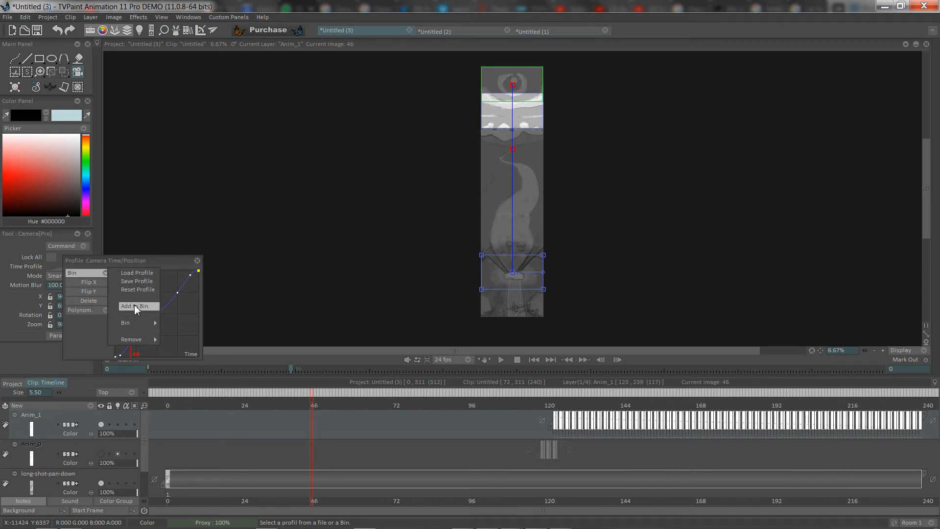
pyautogui.moveTo(147, 324)
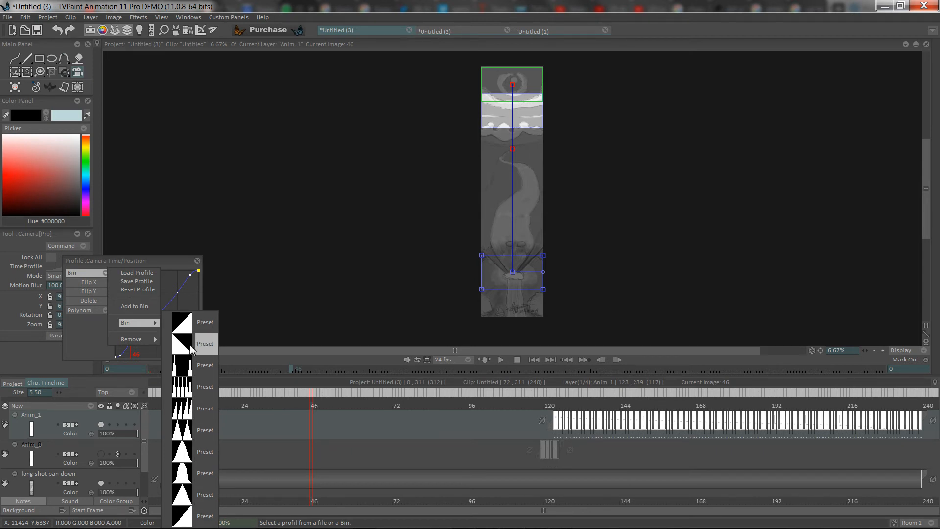
pyautogui.click(147, 281)
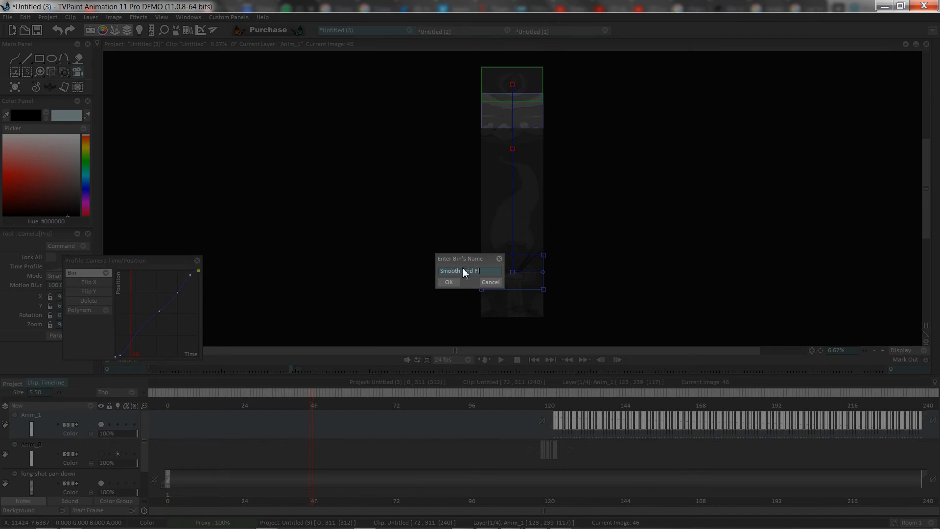
pyautogui.click(450, 281)
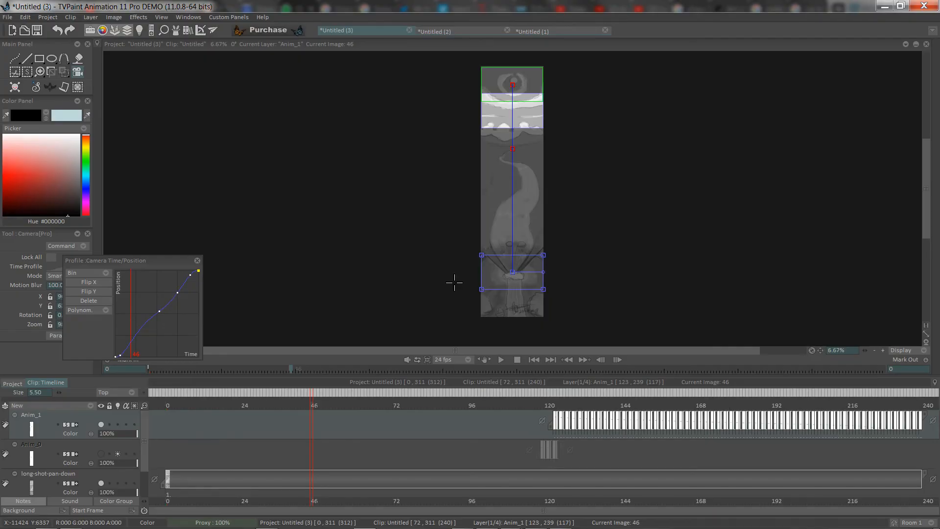
pyautogui.click(104, 273)
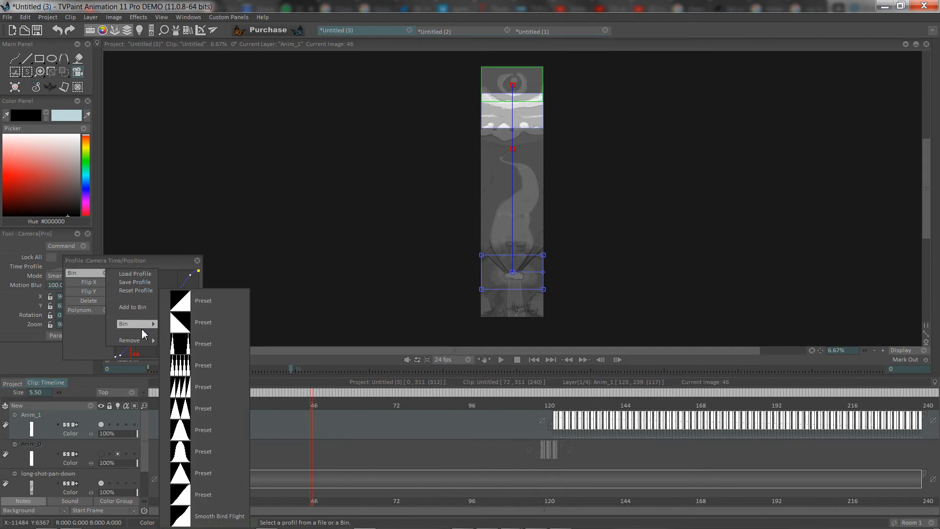
pyautogui.click(93, 327)
# - Switch the camera profile's curve mode to Spline and delete its middle and upper intermediate points, keeping the early point and both ends
pyautogui.click(104, 311)
pyautogui.click(117, 301)
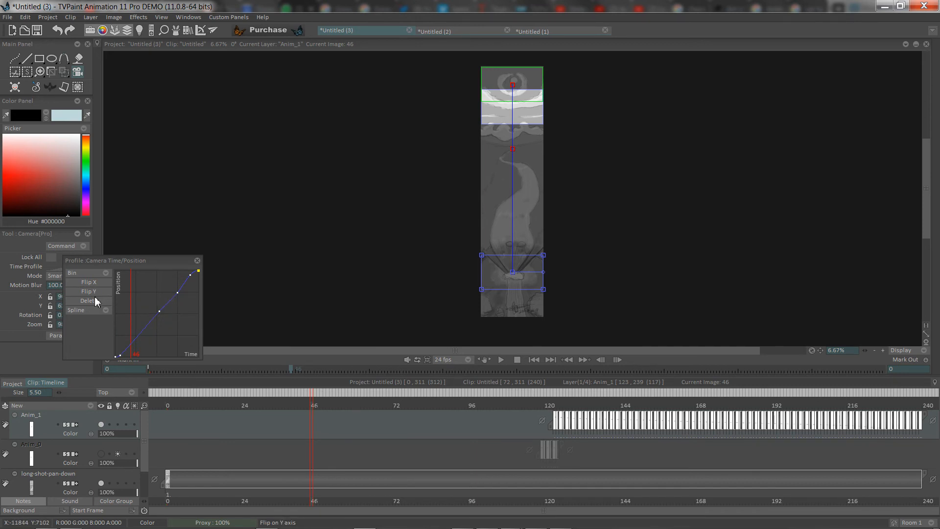
pyautogui.click(191, 275)
pyautogui.click(80, 300)
pyautogui.click(80, 301)
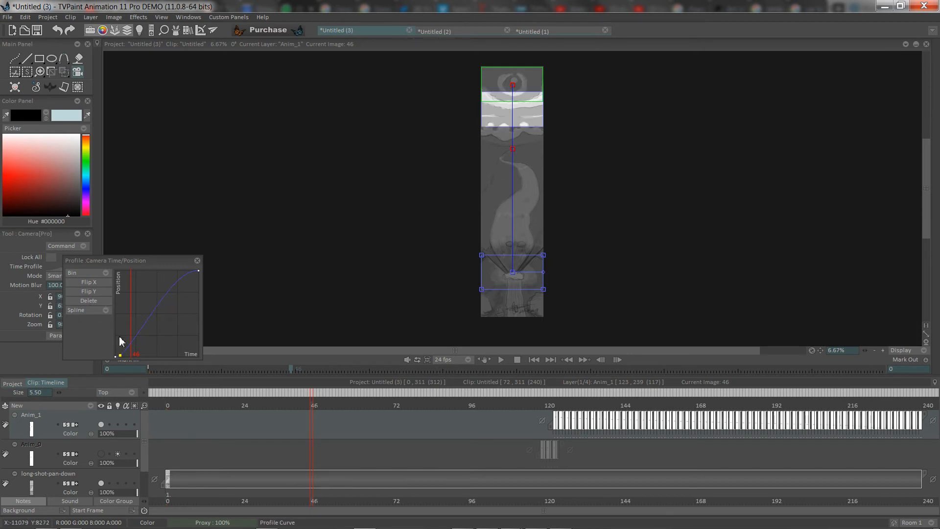
# - Reshape the spline with a point just before the end and the early point moved to about frame 46, removing the trial middle point
pyautogui.moveTo(123, 357); pyautogui.dragTo(126, 356)
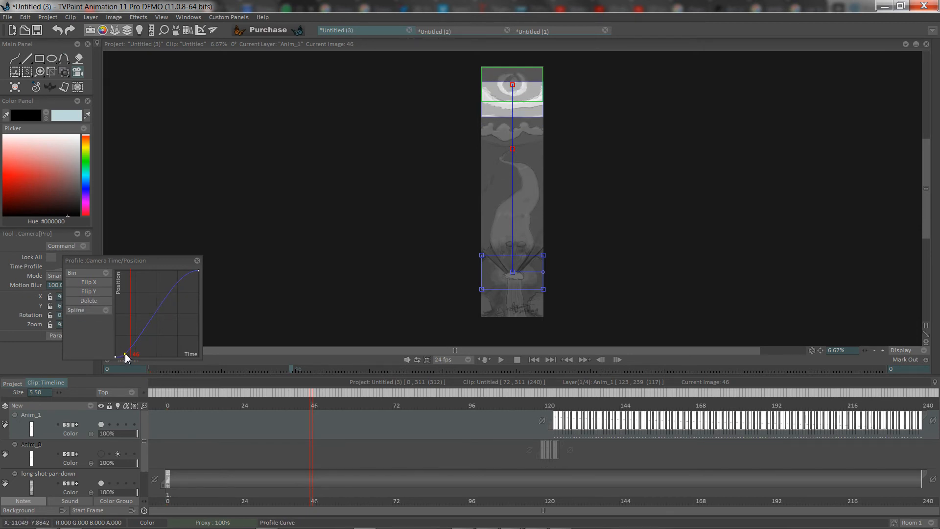
pyautogui.moveTo(147, 323); pyautogui.dragTo(146, 317)
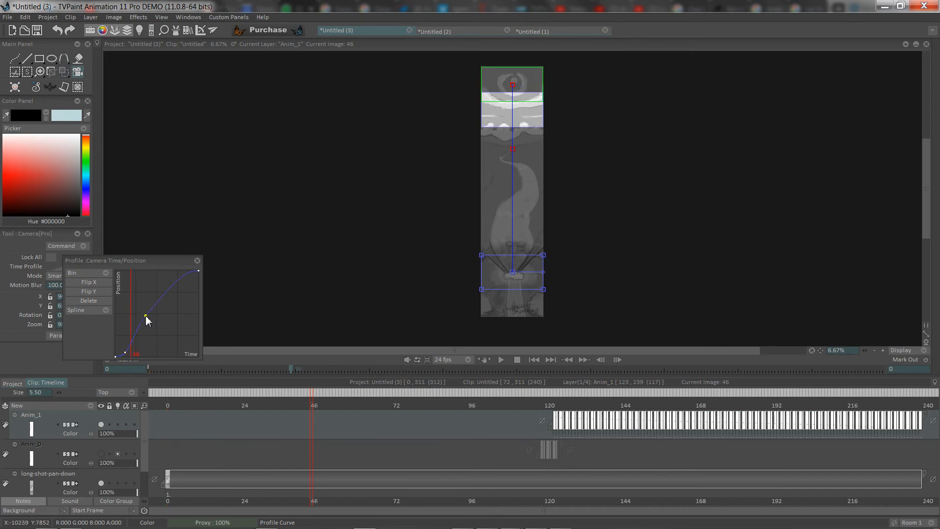
pyautogui.moveTo(167, 287)
pyautogui.mouseDown()
pyautogui.moveTo(181, 300)
pyautogui.moveTo(172, 283)
pyautogui.moveTo(186, 281)
pyautogui.mouseUp()
pyautogui.moveTo(146, 317)
pyautogui.mouseDown()
pyautogui.moveTo(147, 330)
pyautogui.moveTo(152, 318)
pyautogui.mouseUp()
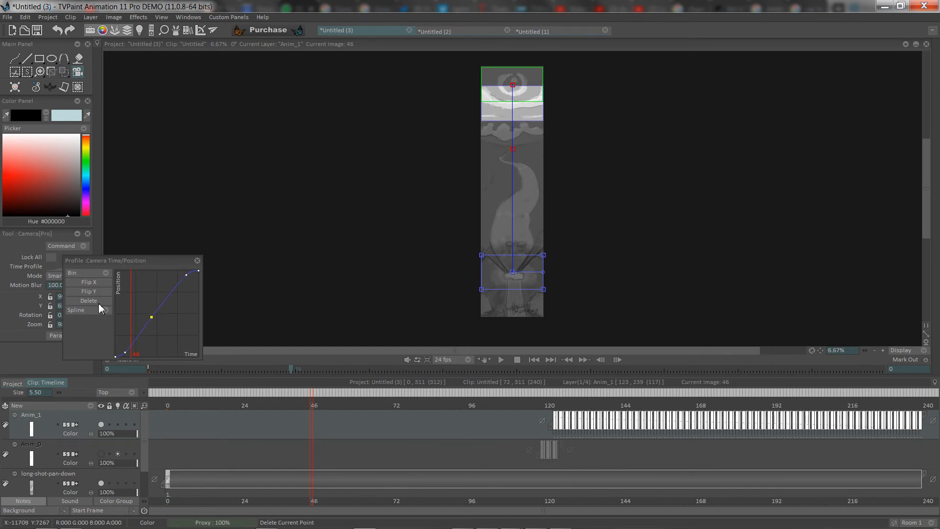
pyautogui.click(99, 303)
pyautogui.moveTo(125, 353); pyautogui.dragTo(130, 351)
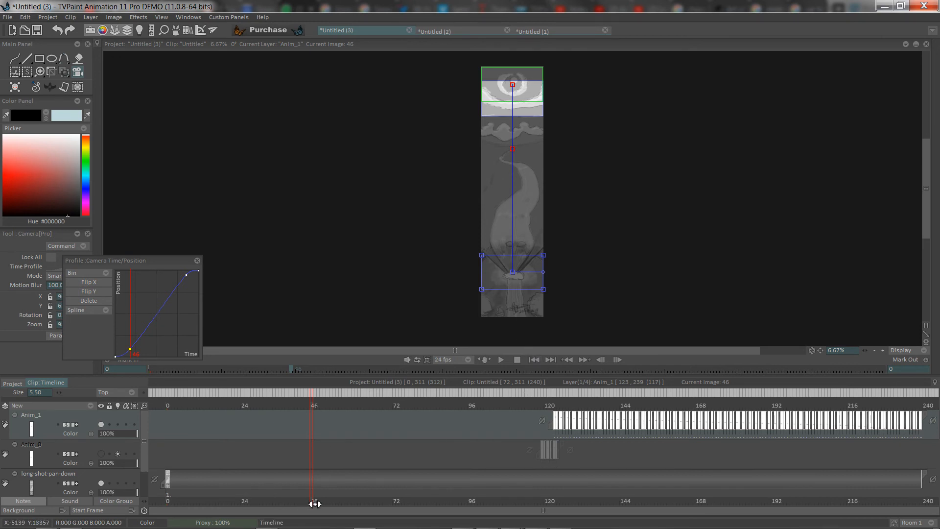
# - Go to frame 147 and add a slightly lowered profile point near mid-curve so the camera frames the flying character
pyautogui.moveTo(315, 502)
pyautogui.mouseDown()
pyautogui.moveTo(123, 511)
pyautogui.moveTo(632, 522)
pyautogui.mouseUp()
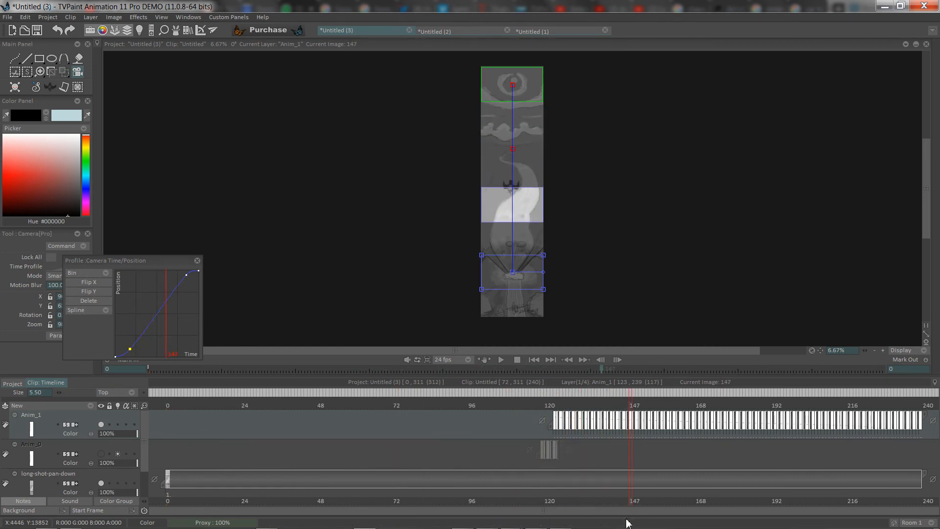
pyautogui.click(161, 308)
pyautogui.moveTo(160, 308); pyautogui.dragTo(161, 312)
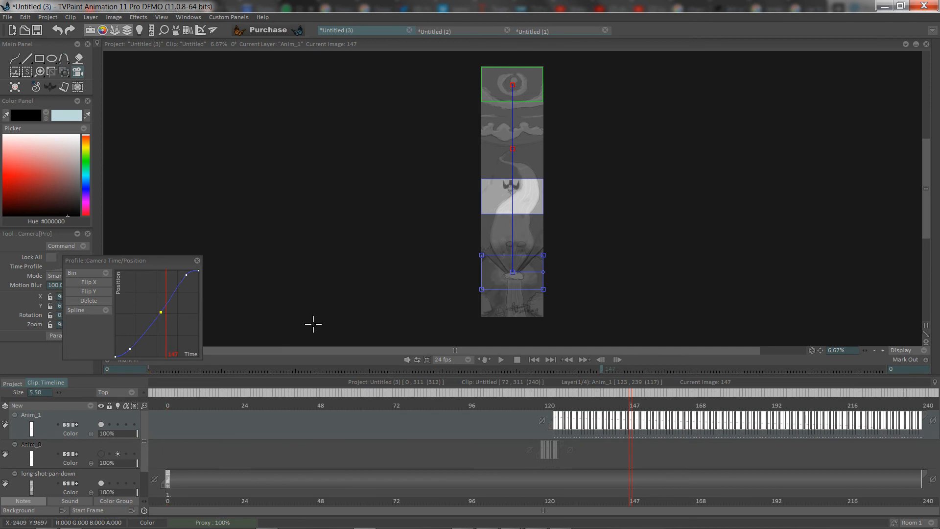
# - Go to frame 123, add a profile point just before the middle one, and scrub to the clip's end to check the framing
pyautogui.moveTo(635, 502); pyautogui.dragTo(557, 522)
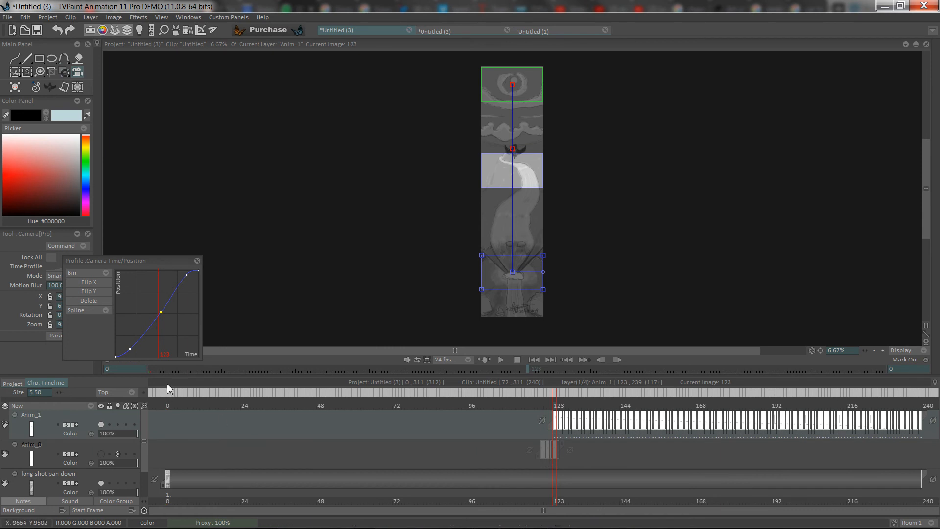
pyautogui.moveTo(155, 321); pyautogui.dragTo(150, 323)
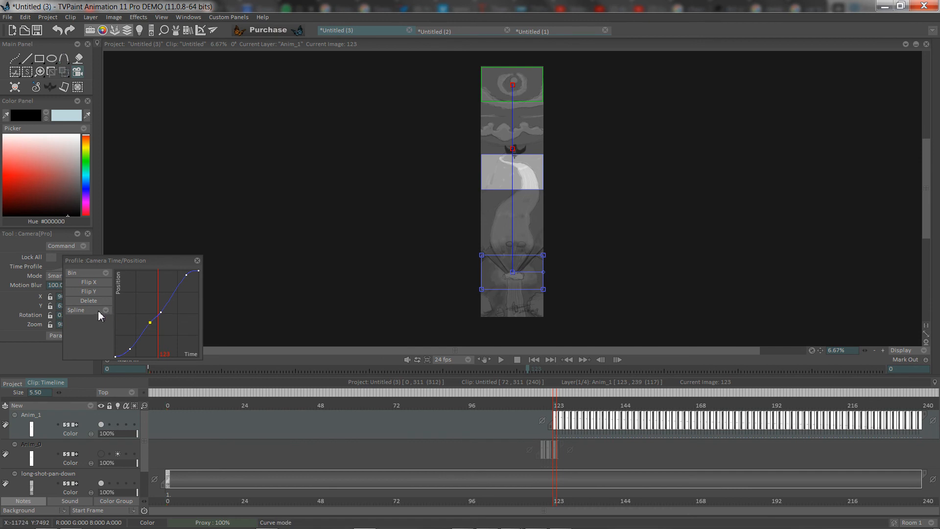
pyautogui.moveTo(559, 505)
pyautogui.mouseDown()
pyautogui.moveTo(812, 508)
pyautogui.moveTo(828, 519)
pyautogui.moveTo(931, 525)
pyautogui.mouseUp()
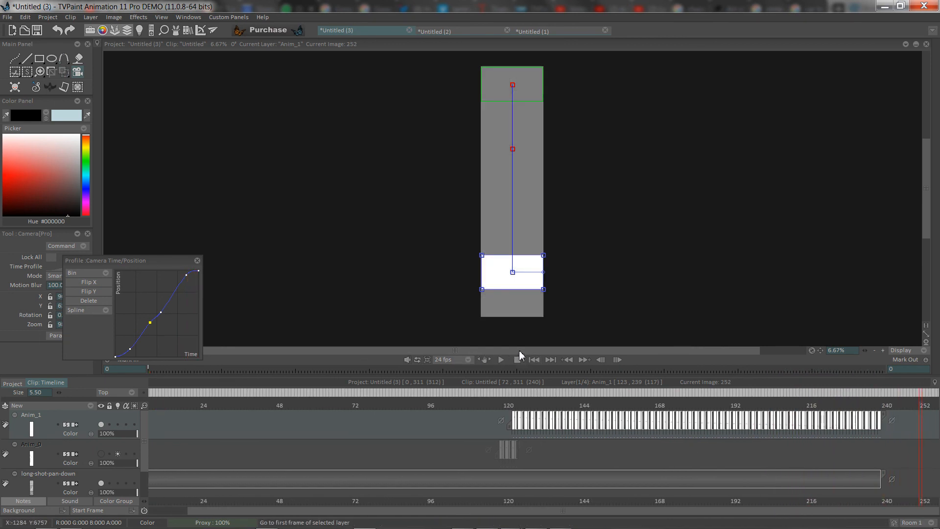
# - Switch to the project view and play back both clips to review the spline-based camera pan
pyautogui.click(14, 383)
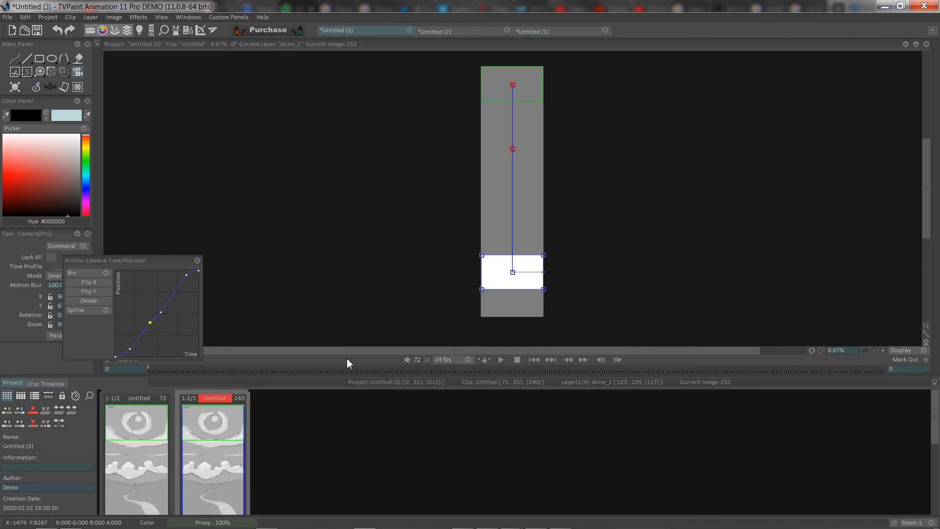
pyautogui.click(504, 360)
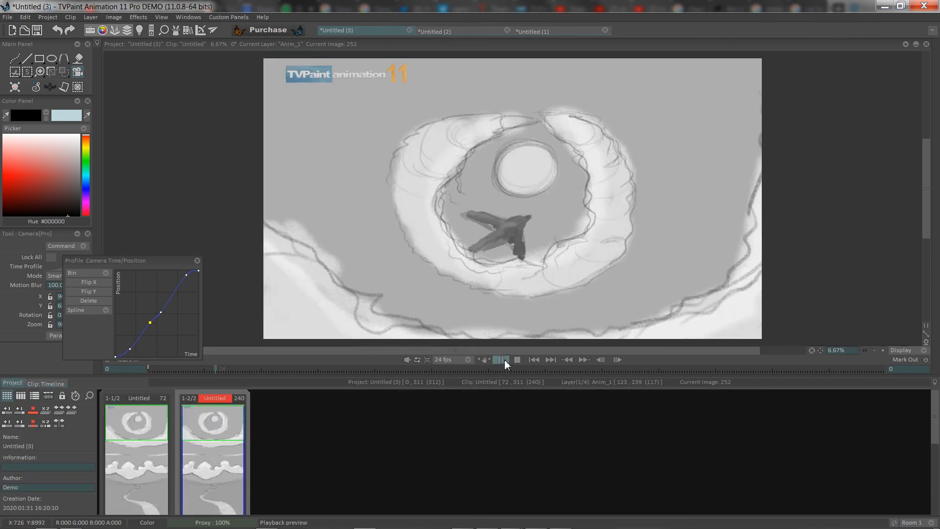